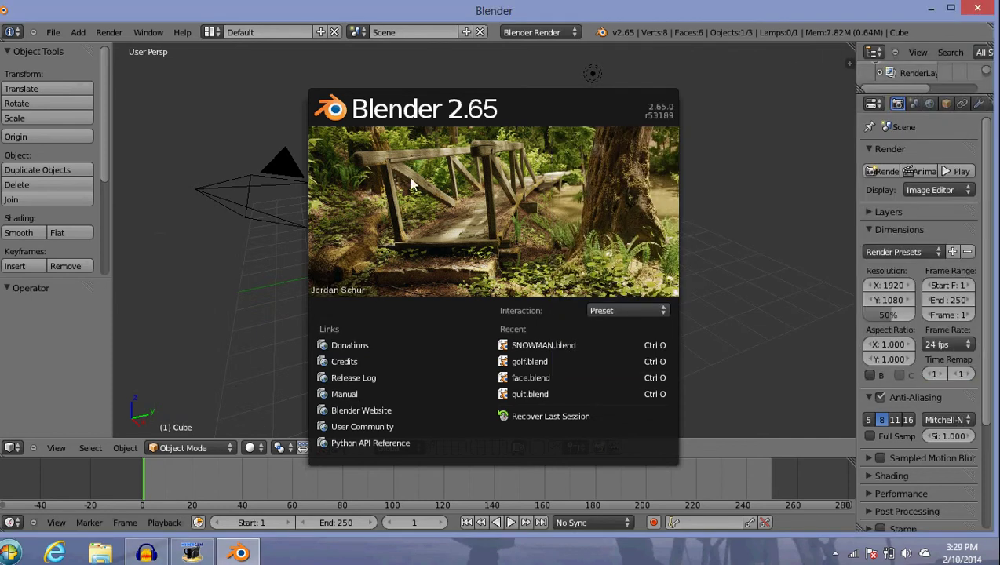
# Dismiss the splash screen and examine the default cube at near and far zoom levels
pyautogui.click(278, 284)
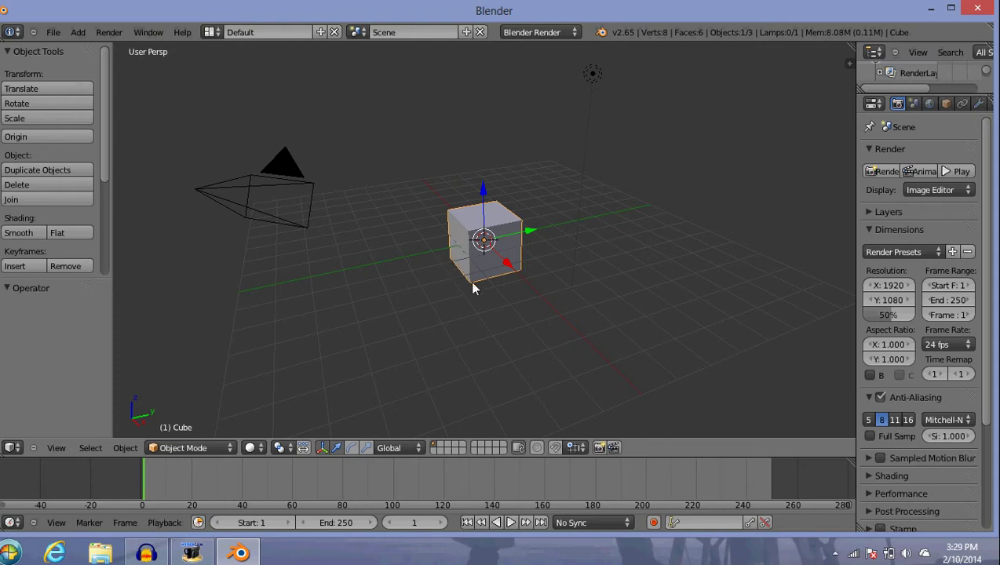
pyautogui.scroll(6, 484, 278)
pyautogui.scroll(-2, 484, 280)
pyautogui.scroll(3, 484, 281)
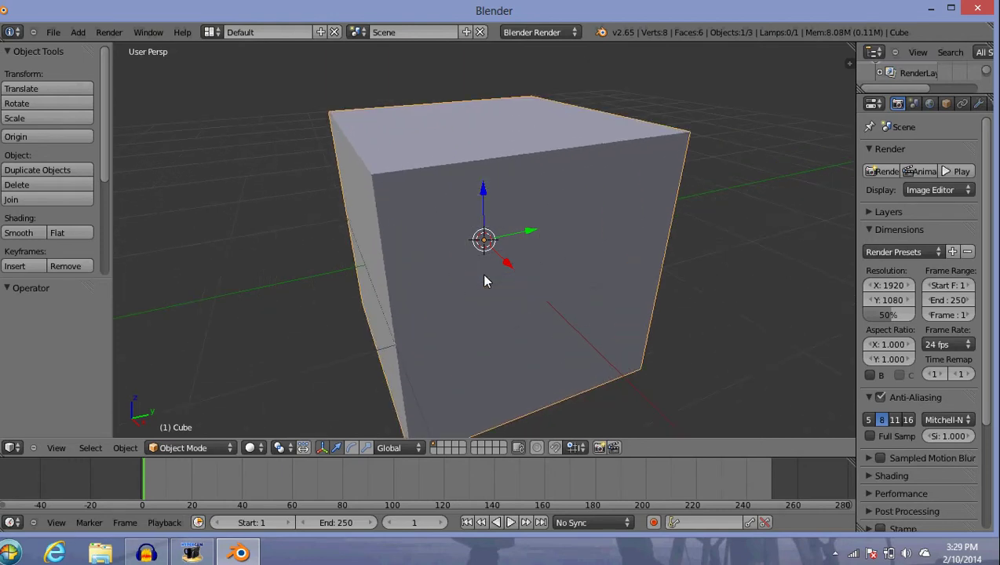
pyautogui.scroll(-1, 484, 281)
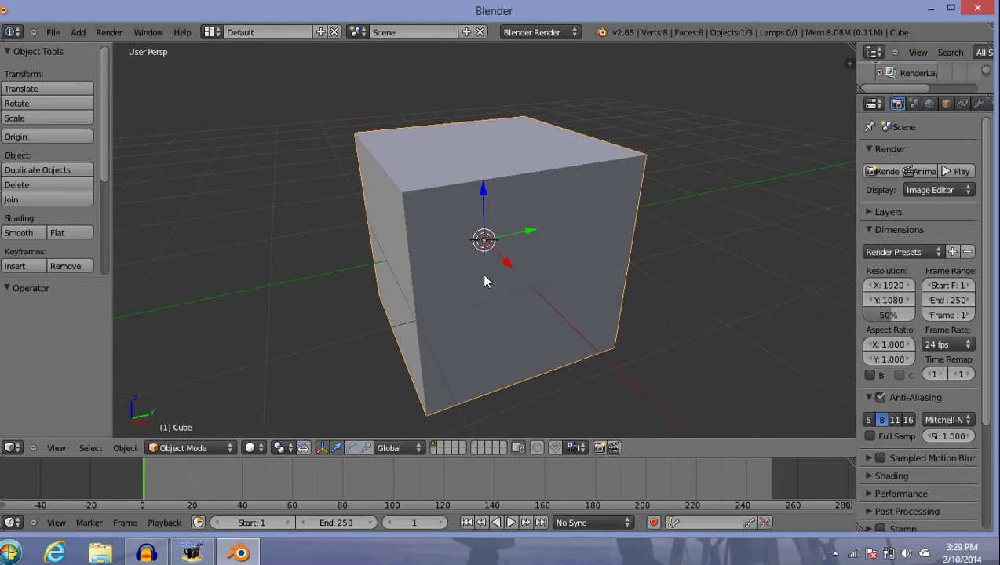
pyautogui.scroll(-6, 484, 281)
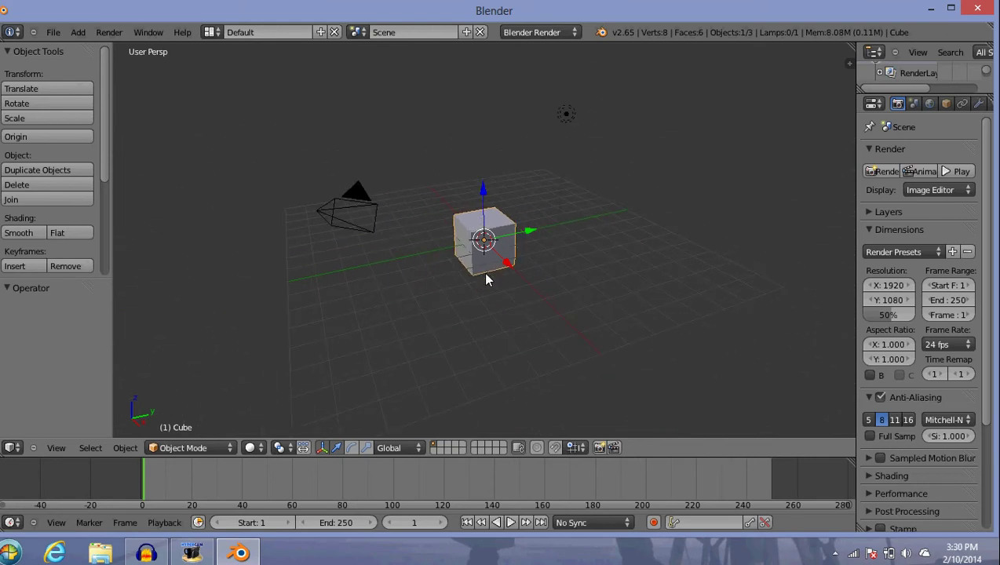
pyautogui.scroll(4, 485, 277)
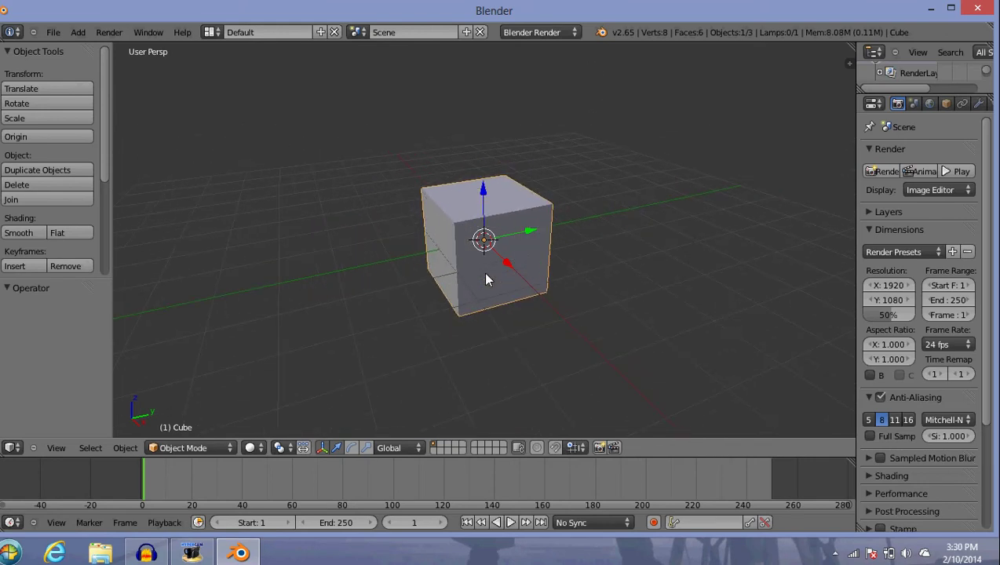
pyautogui.scroll(4, 486, 278)
pyautogui.scroll(-2, 486, 277)
pyautogui.scroll(-2, 485, 276)
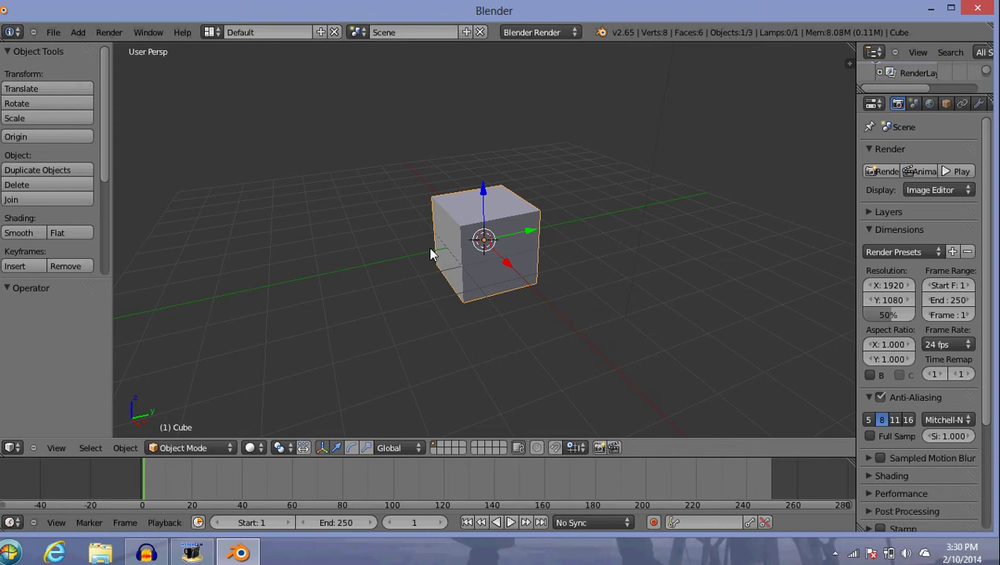
# Orbit around the cube and examine its front side from different angles and distances
pyautogui.moveTo(430, 251); pyautogui.dragTo(587, 241, button='middle')
pyautogui.scroll(3, 557, 227)
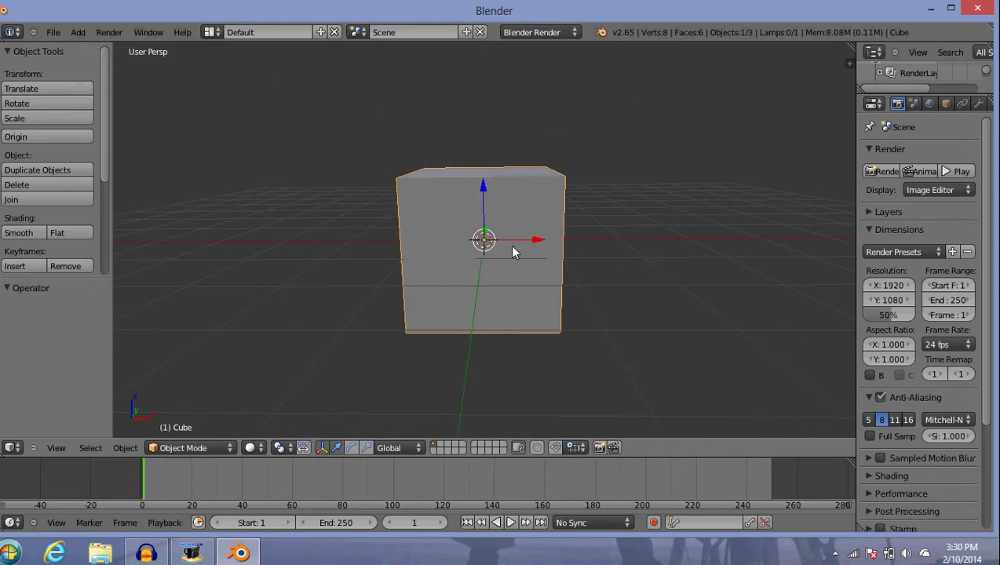
pyautogui.scroll(-1, 649, 211)
pyautogui.scroll(1, 564, 227)
pyautogui.scroll(-3, 565, 230)
pyautogui.moveTo(565, 231); pyautogui.dragTo(608, 253, button='middle')
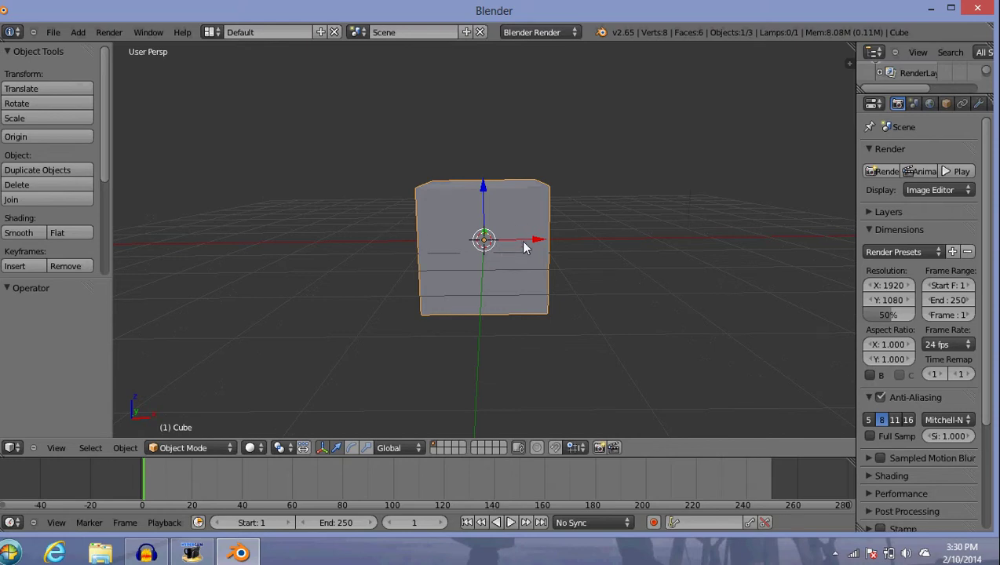
pyautogui.scroll(-3, 519, 241)
pyautogui.scroll(3, 517, 248)
pyautogui.scroll(5, 518, 250)
pyautogui.scroll(-5, 519, 254)
pyautogui.moveTo(514, 254); pyautogui.dragTo(529, 281, button='middle')
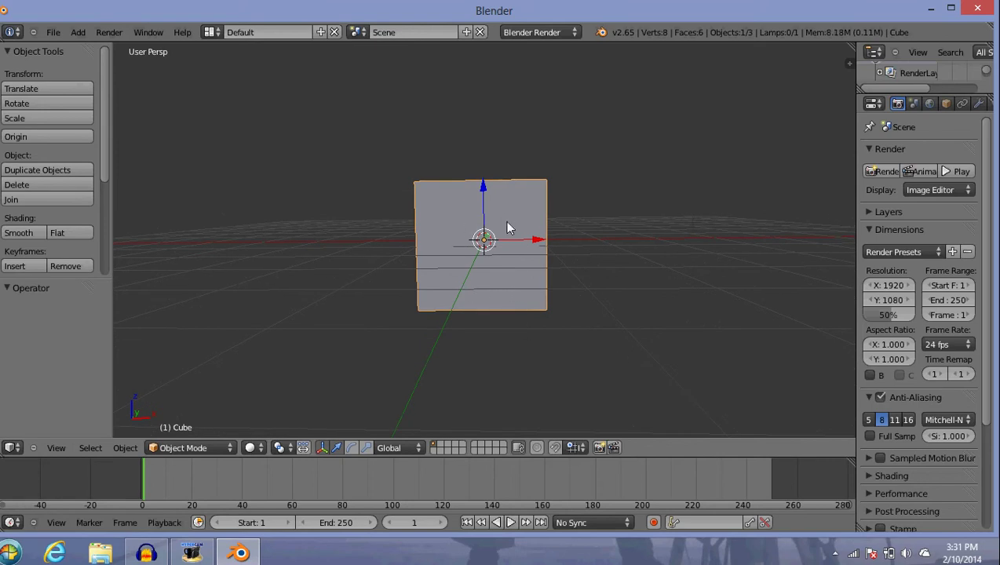
# Try to move the cube freely about 2.2 units in the positive X direction
pyautogui.press('g')
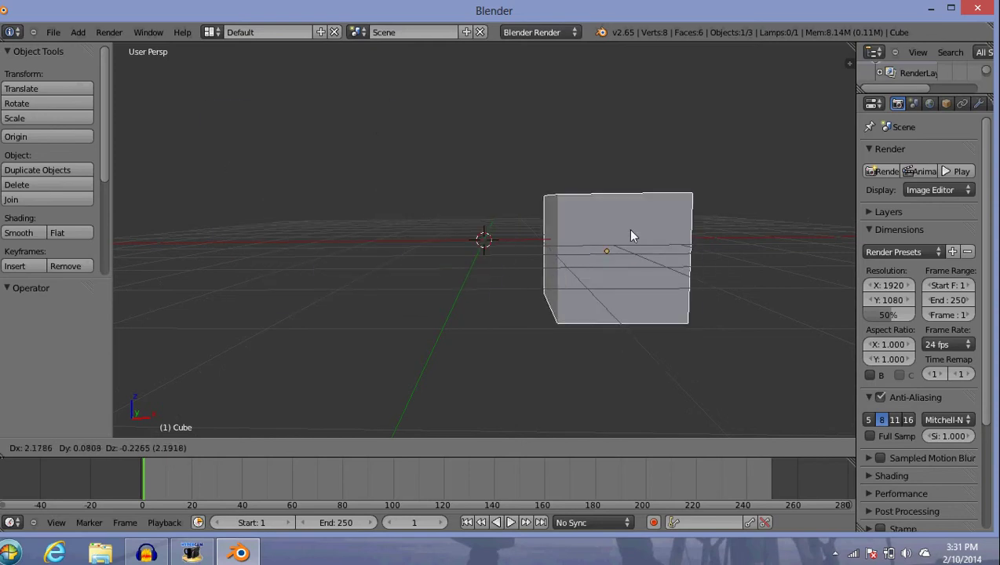
pyautogui.press('Escape')
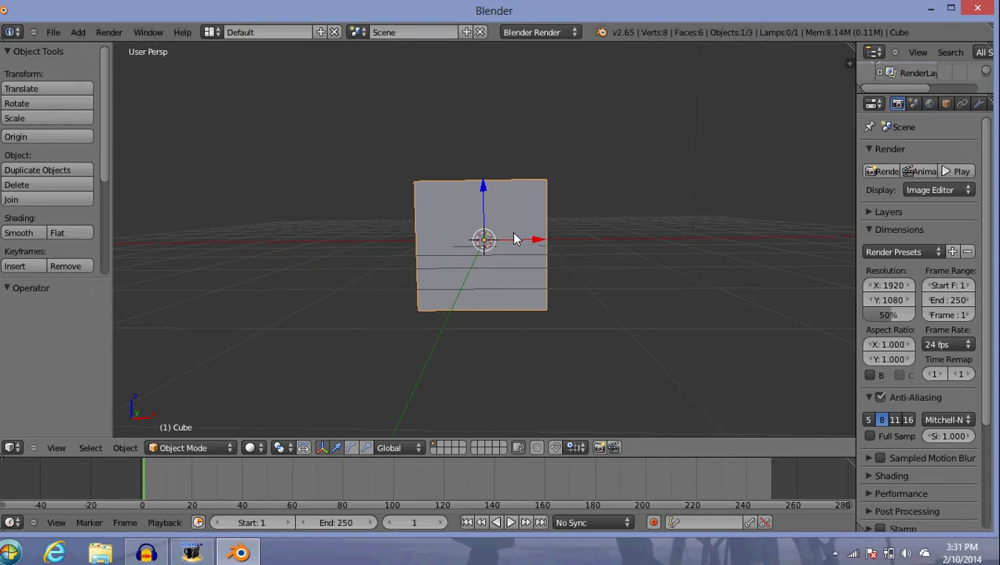
# Raise the cube along the Z axis and shift it about 0.36 units along the X axis
pyautogui.moveTo(656, 269); pyautogui.dragTo(594, 266, button='middle')
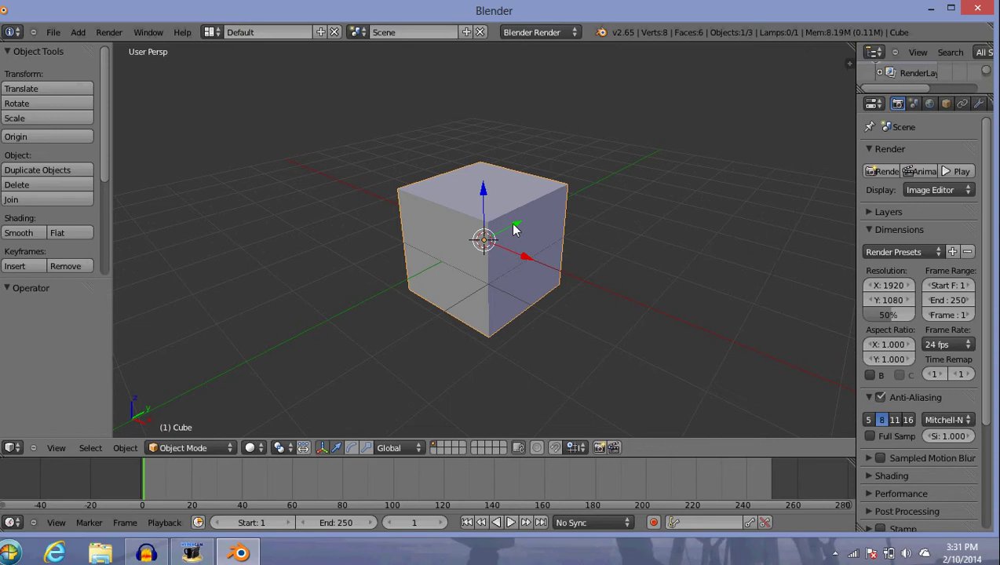
pyautogui.moveTo(495, 245); pyautogui.dragTo(600, 267, button='middle')
pyautogui.moveTo(525, 258); pyautogui.dragTo(511, 211, button='middle')
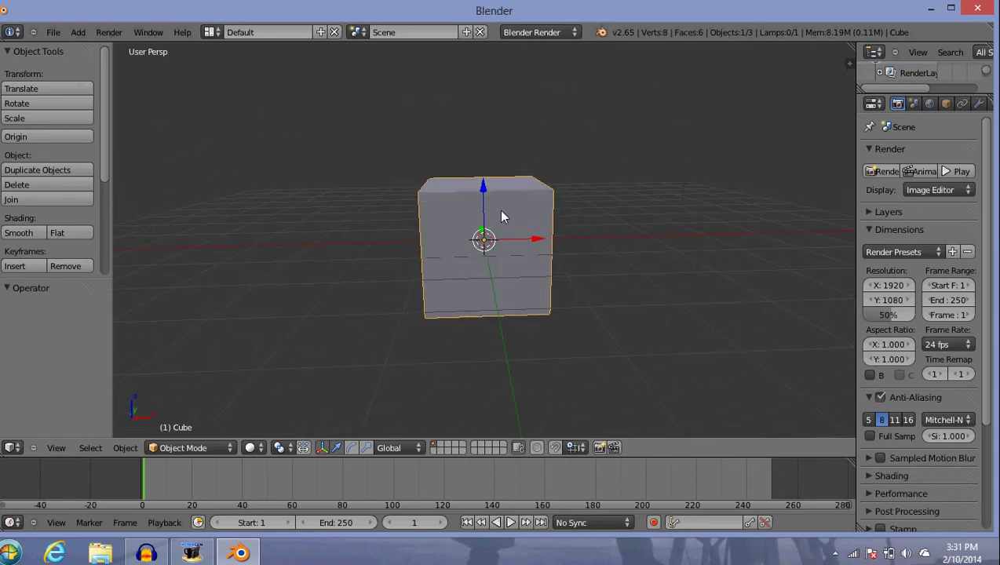
pyautogui.moveTo(547, 239); pyautogui.dragTo(524, 240, button='middle')
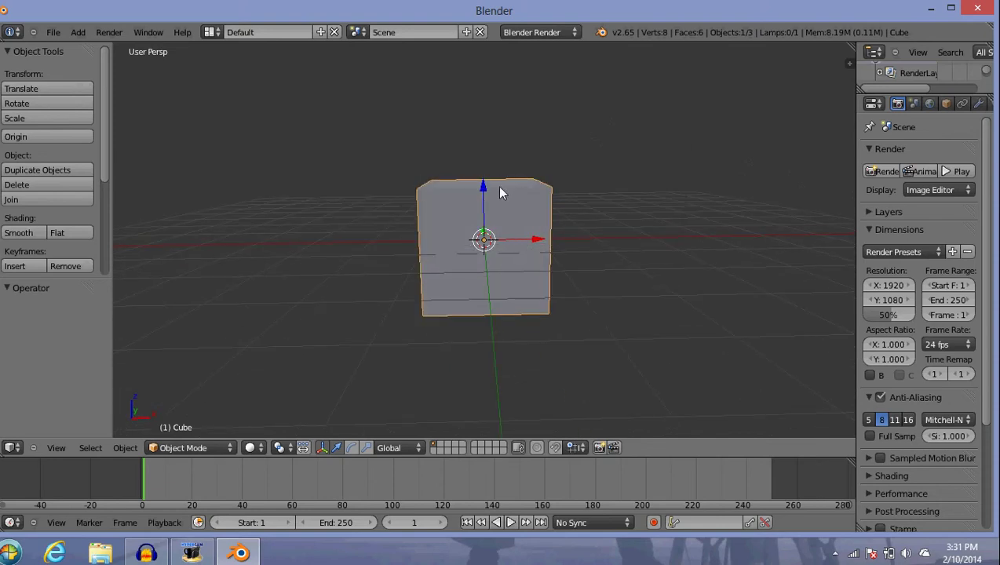
pyautogui.moveTo(485, 186); pyautogui.dragTo(506, 152)
pyautogui.moveTo(553, 224); pyautogui.dragTo(584, 223)
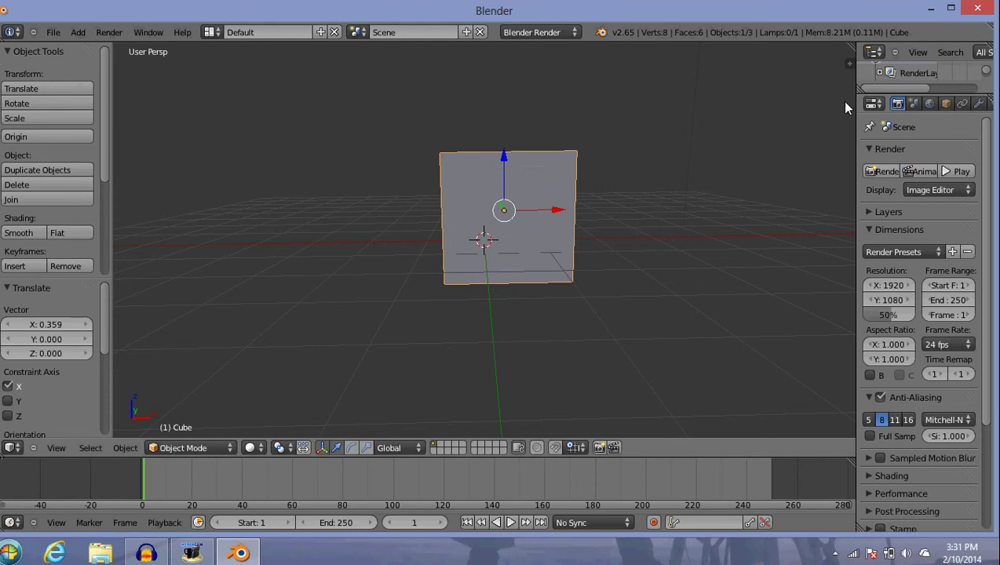
# Widen the properties area slightly and show the cube's modifier settings
pyautogui.moveTo(854, 98); pyautogui.dragTo(811, 99)
pyautogui.click(933, 103)
pyautogui.click(890, 152)
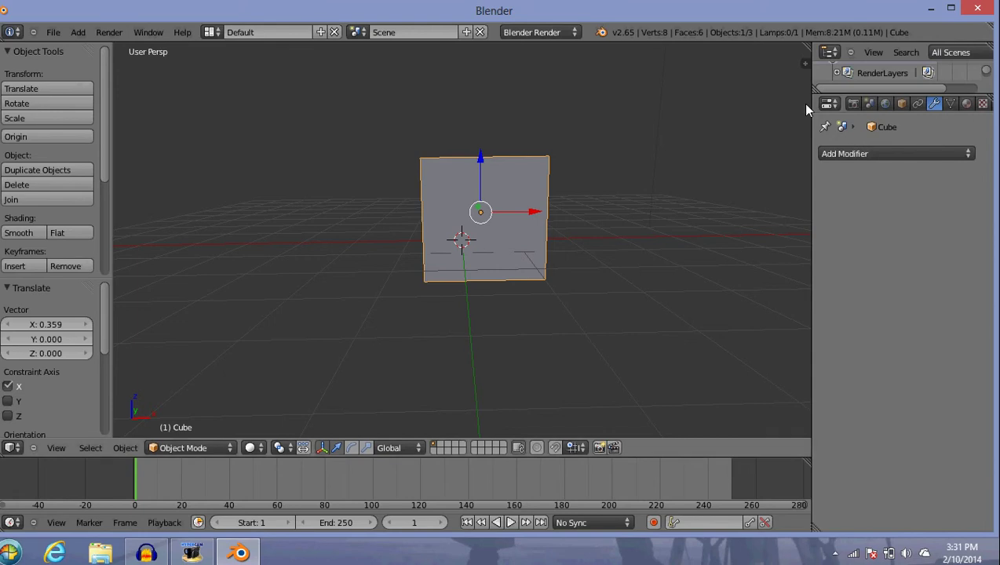
pyautogui.moveTo(810, 105); pyautogui.dragTo(823, 105)
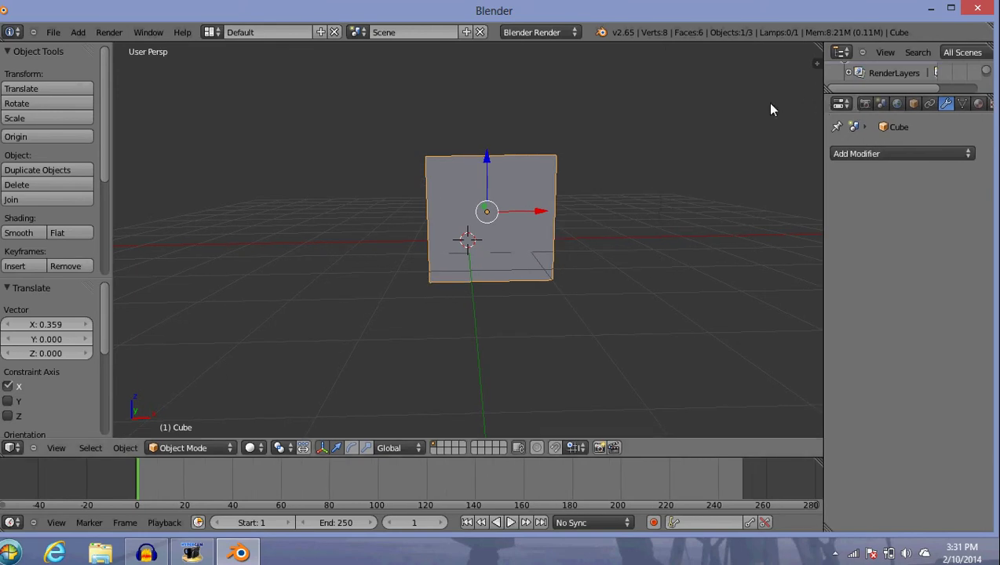
# Scale the cube up uniformly by a factor of about 1.34
pyautogui.moveTo(591, 201)
pyautogui.mouseDown(button='middle')
pyautogui.moveTo(591, 246)
pyautogui.moveTo(500, 245)
pyautogui.moveTo(544, 248)
pyautogui.moveTo(593, 199)
pyautogui.moveTo(595, 216)
pyautogui.moveTo(549, 265)
pyautogui.moveTo(505, 237)
pyautogui.moveTo(506, 256)
pyautogui.moveTo(576, 240)
pyautogui.moveTo(595, 185)
pyautogui.mouseUp(button='middle')
pyautogui.scroll(-3, 593, 199)
pyautogui.scroll(5, 582, 188)
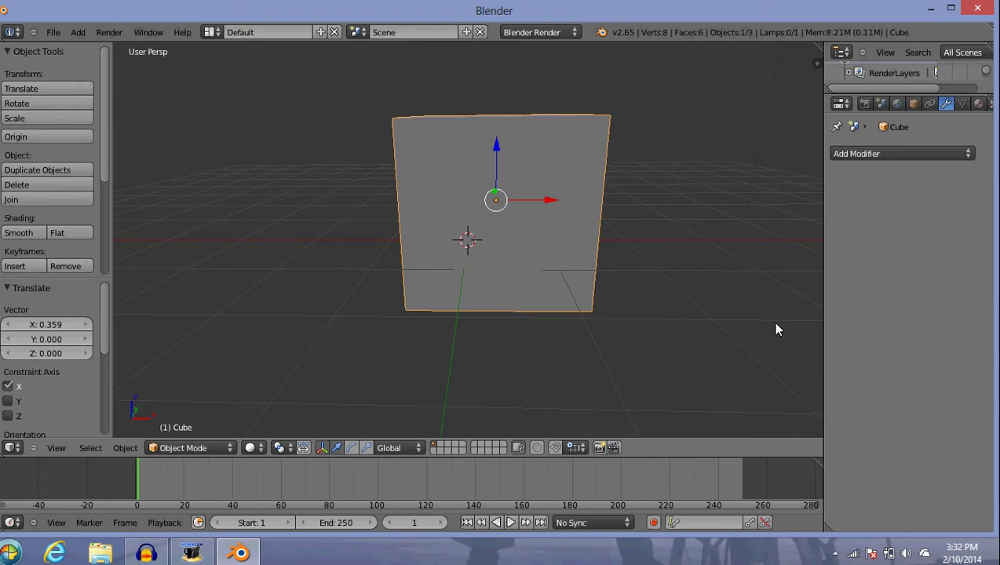
pyautogui.press('s')
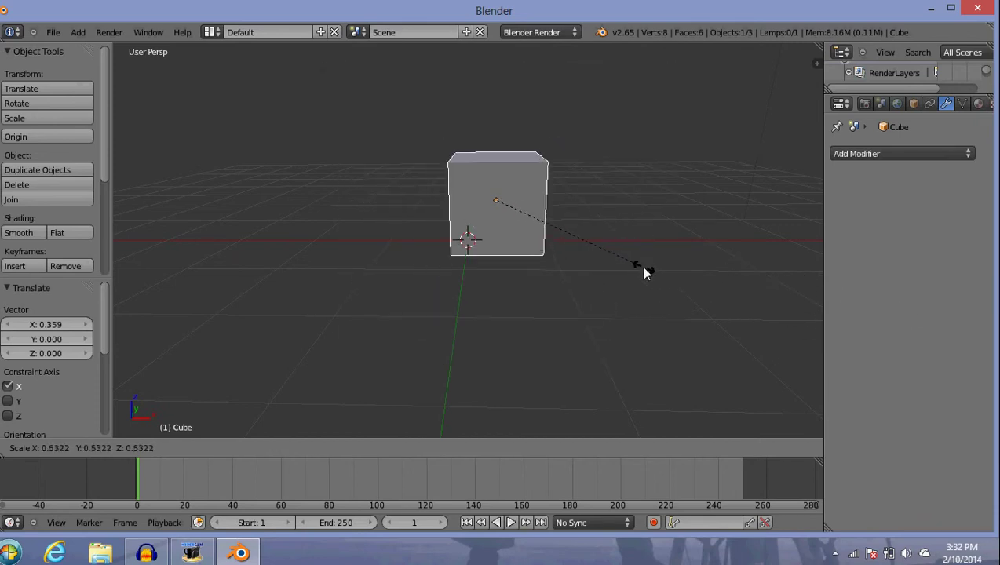
pyautogui.click(901, 252)
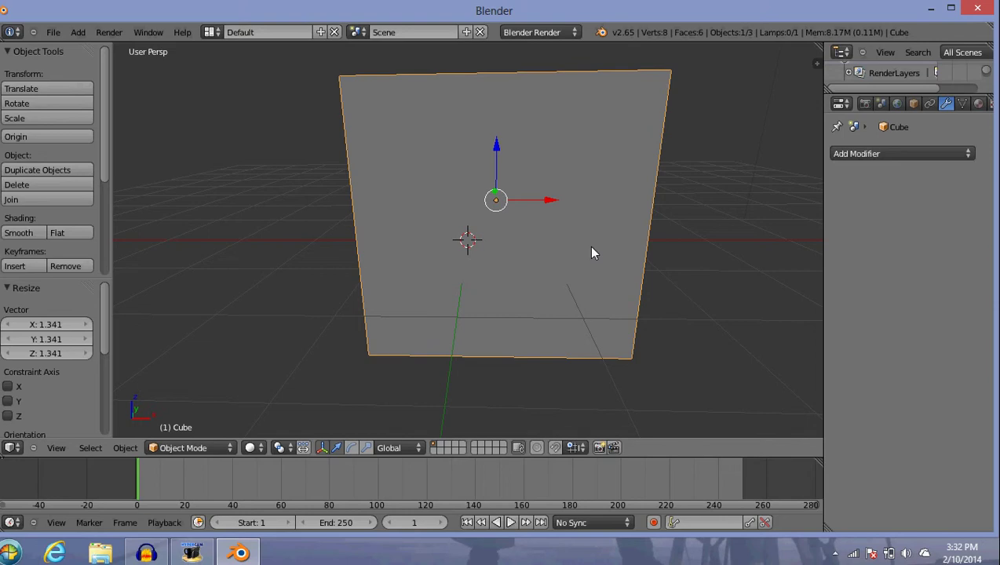
# Rotate the cube freely, trying trackball rotation, and turn it about 180° around the view axis
pyautogui.press('r')
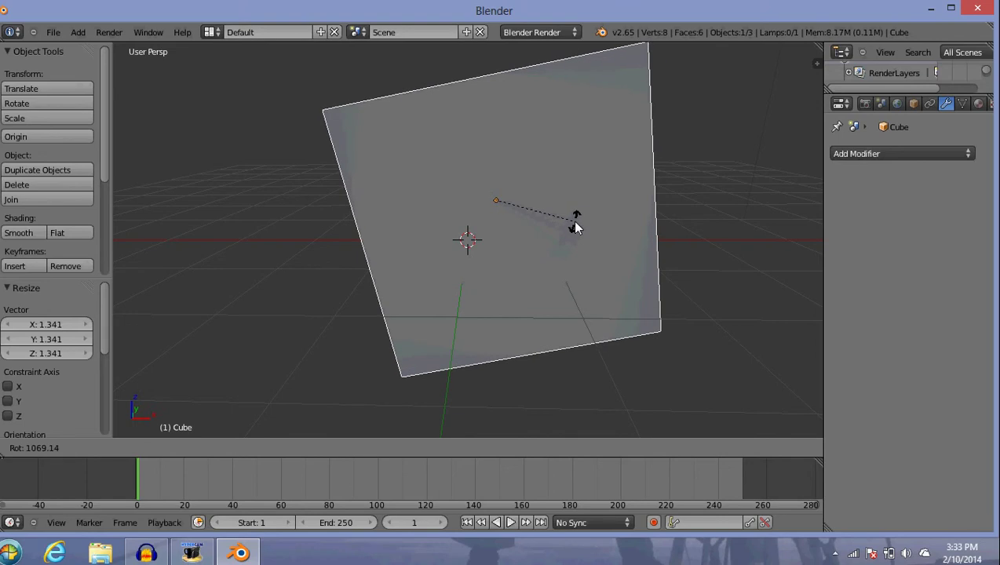
pyautogui.press('r')
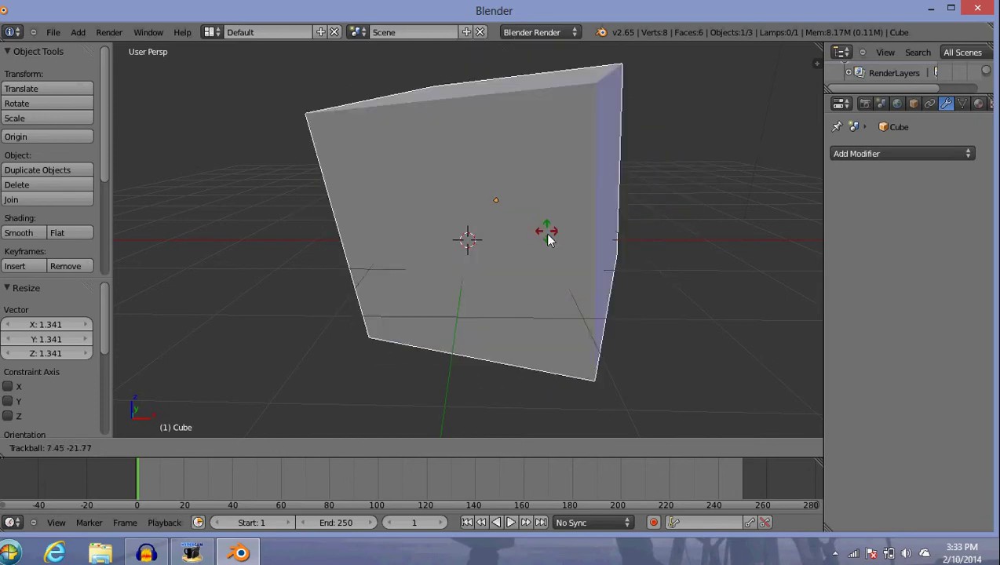
pyautogui.click(574, 207)
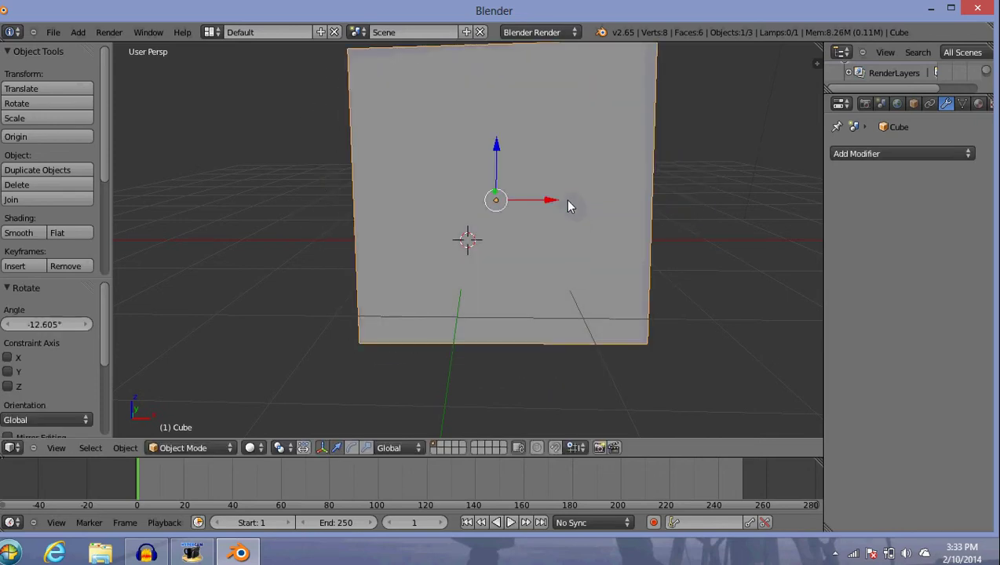
pyautogui.press('r')
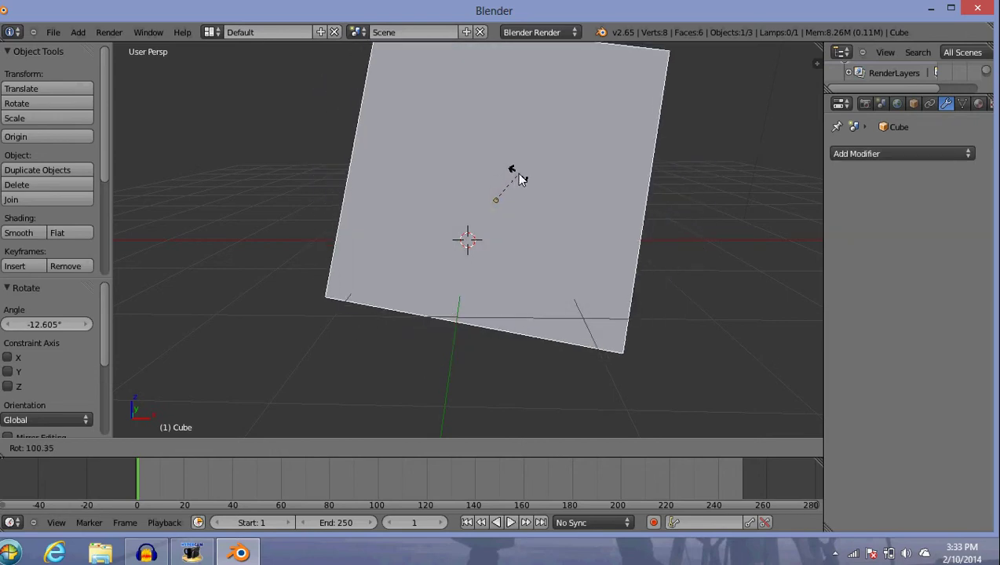
pyautogui.click(613, 271)
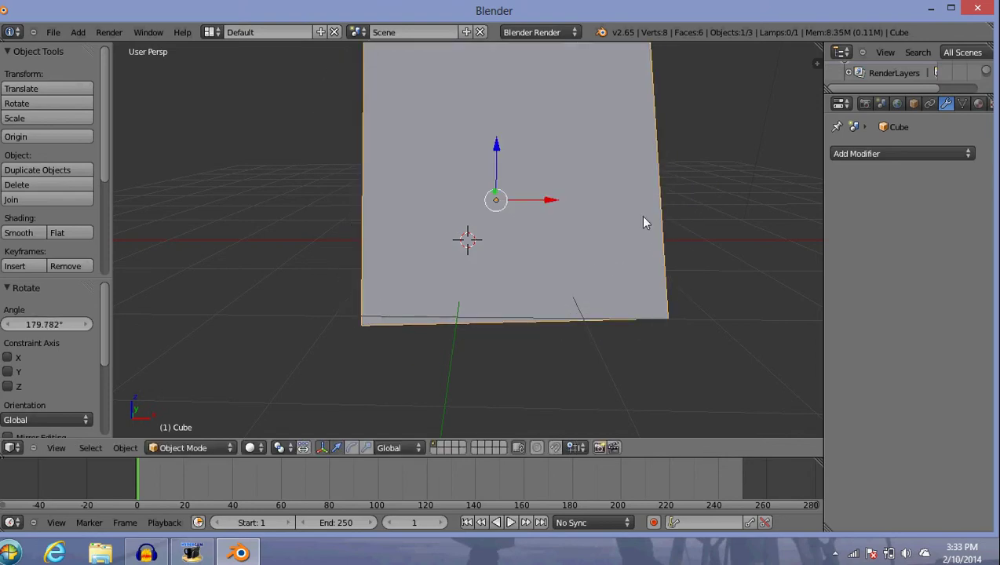
# Move the cube freely about -2.08 units in X, and return it about 1.75 units in X near the 3D cursor
pyautogui.moveTo(677, 258); pyautogui.dragTo(670, 287, button='middle')
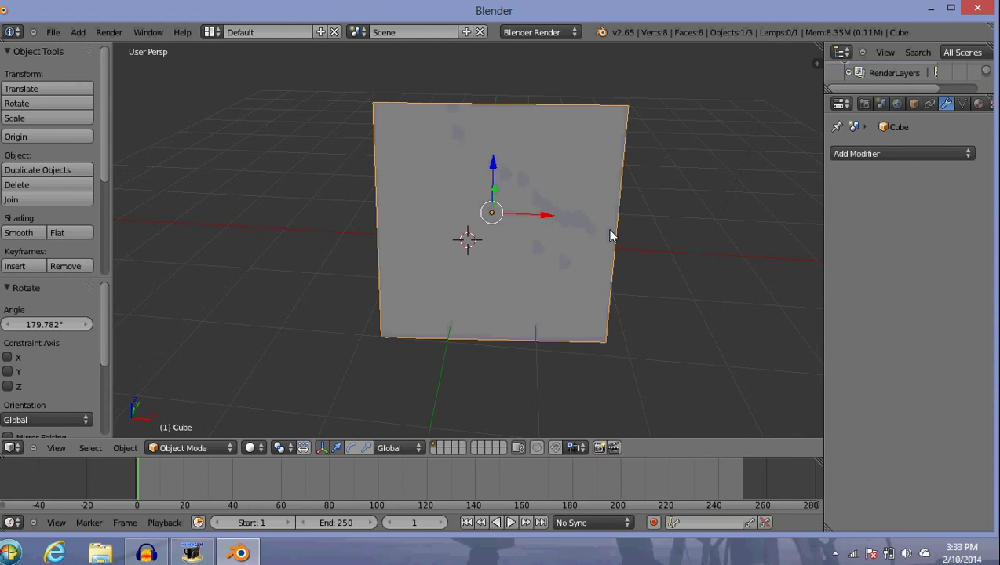
pyautogui.press('g')
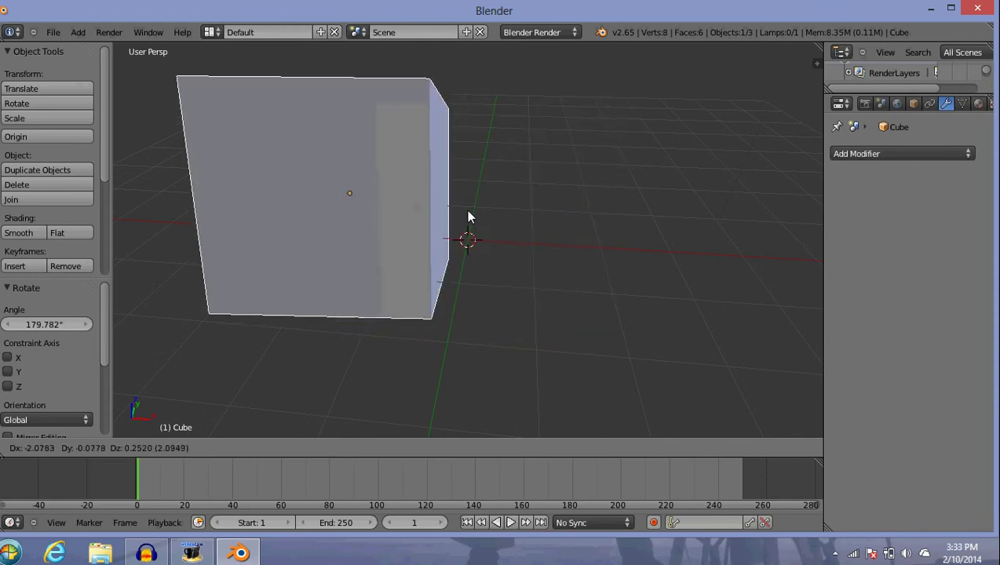
pyautogui.click(468, 217)
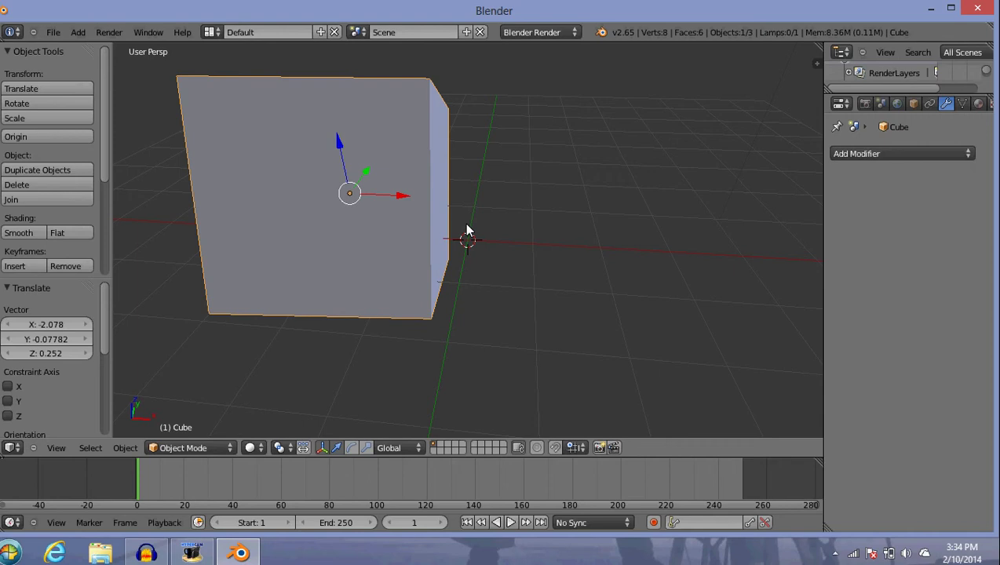
pyautogui.press('g')
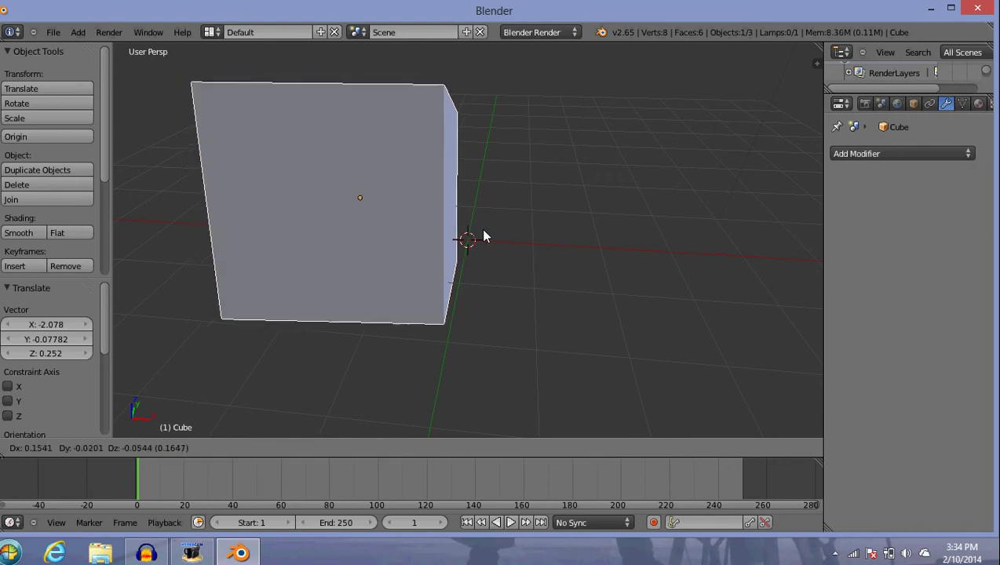
pyautogui.click(584, 268)
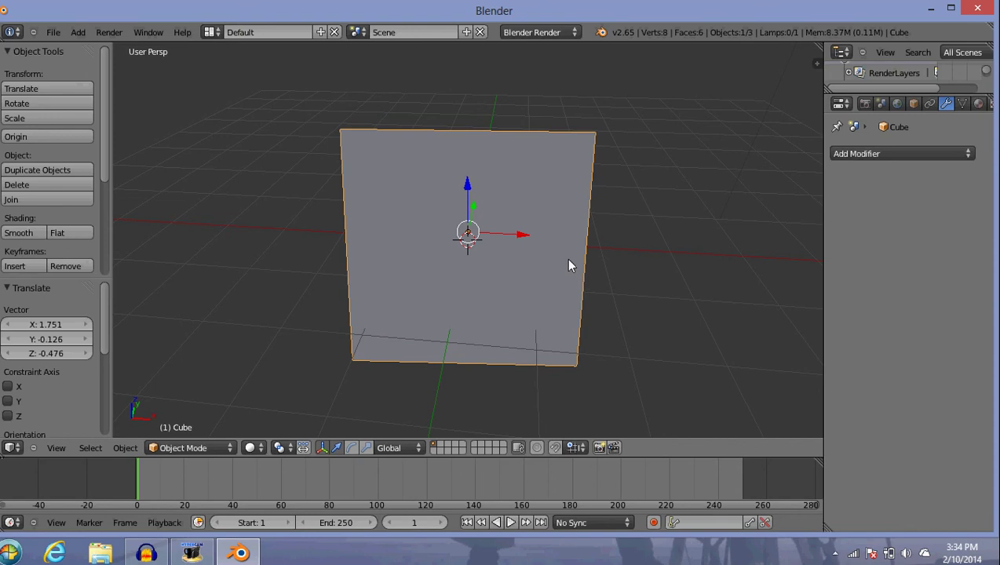
# Move the cube with global X, Y and Z constraints in turn, placing it about -0.014 units along Z
pyautogui.press('g')
pyautogui.press('x')
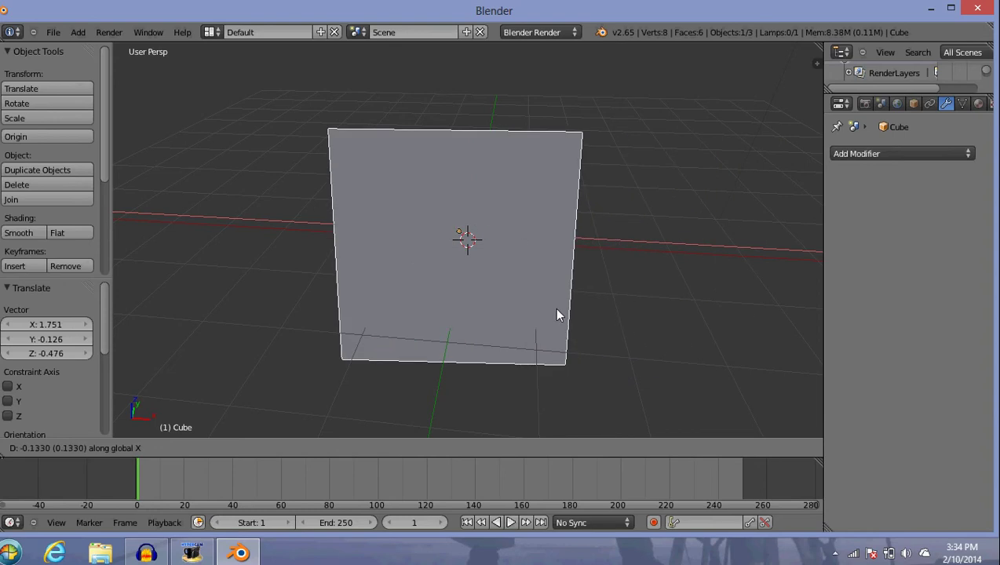
pyautogui.press('y')
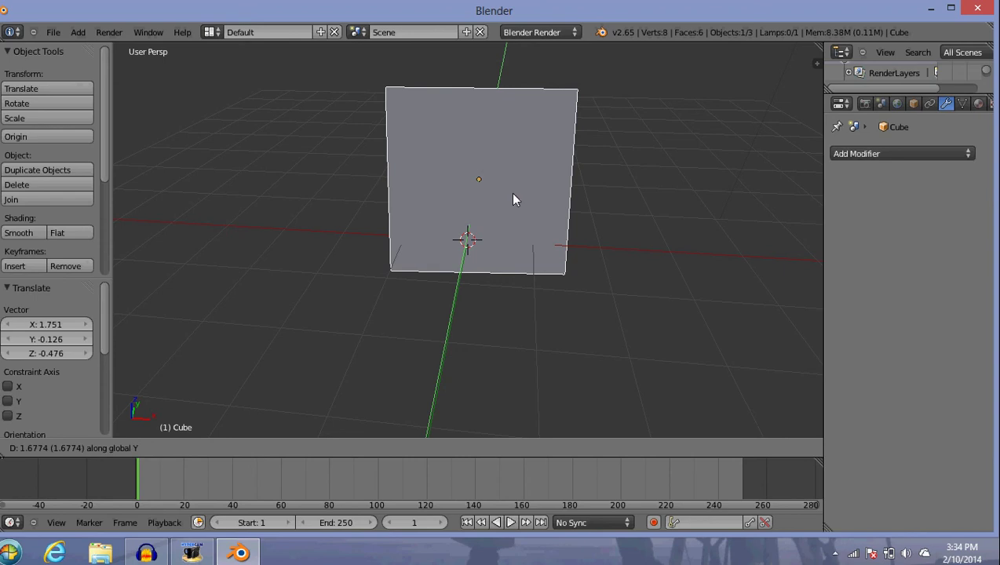
pyautogui.press('z')
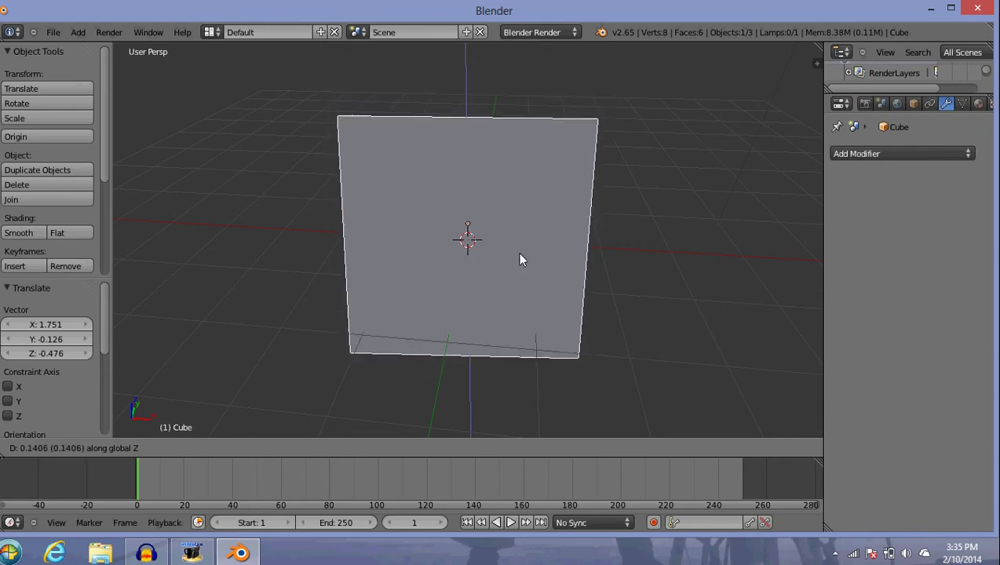
pyautogui.click(515, 259)
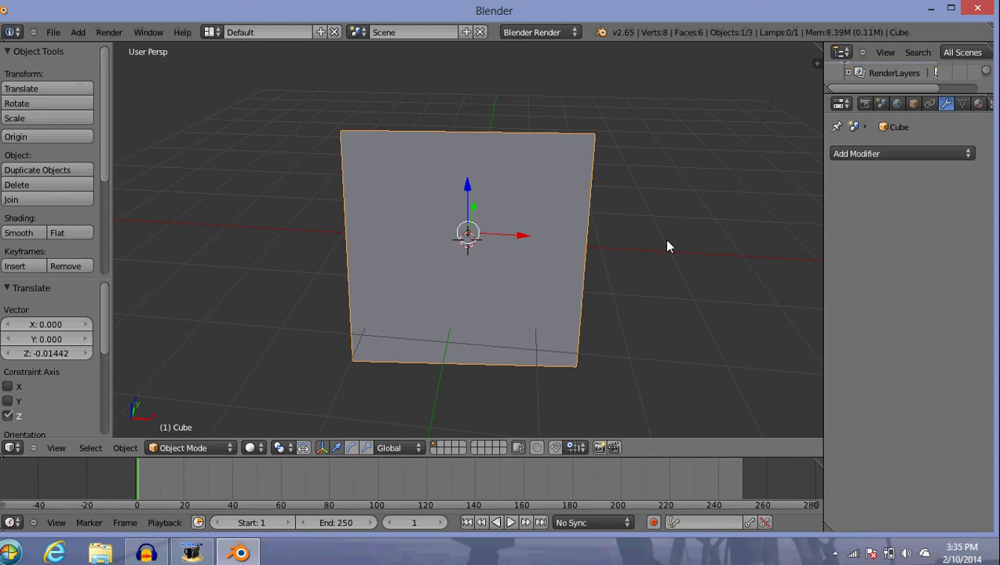
# Switch the 3D viewport to the top view
pyautogui.press('KP_7')
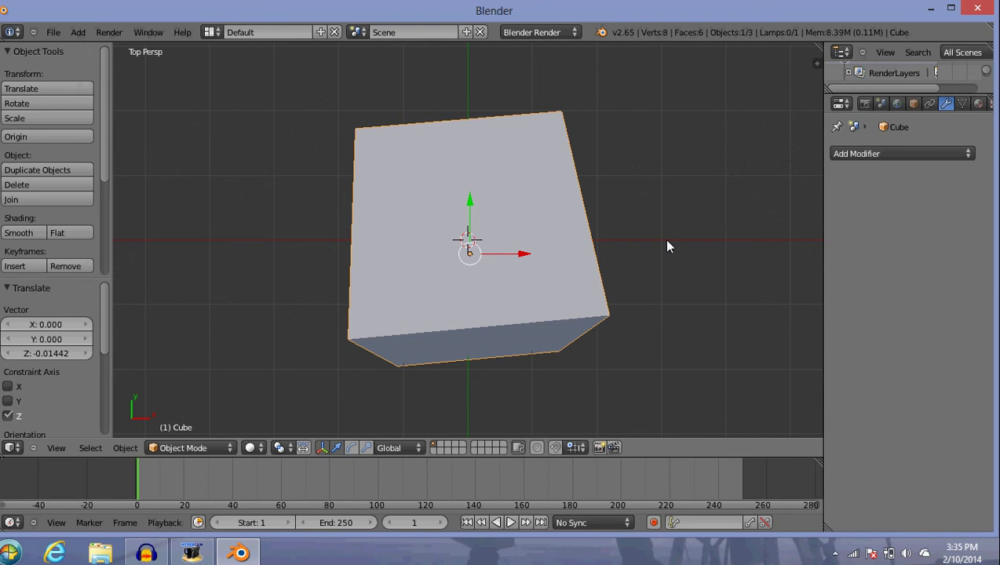
# Switch the 3D viewport to orthographic projection and examine the cube in the front and right views
pyautogui.press('KP_5')
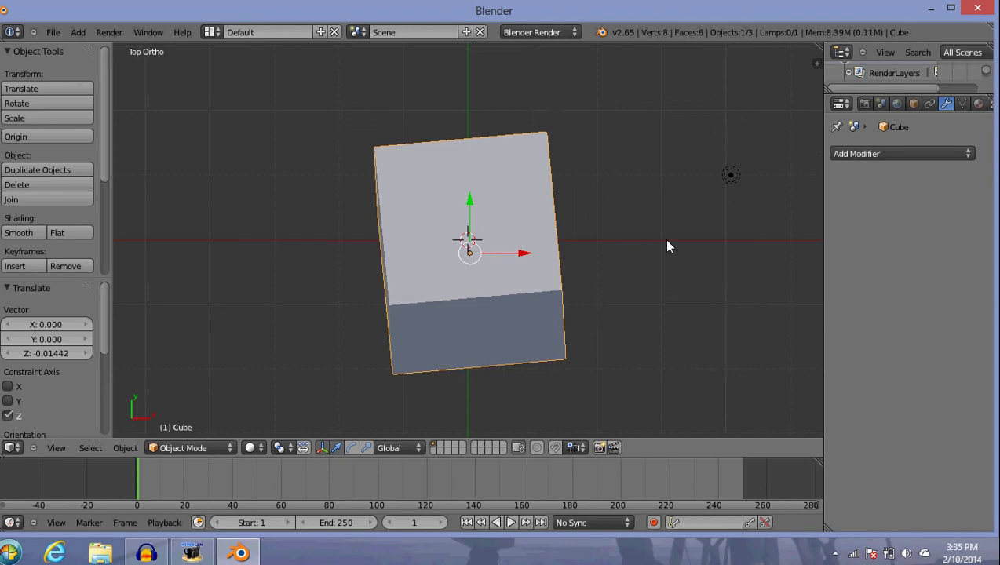
pyautogui.press('KP_1')
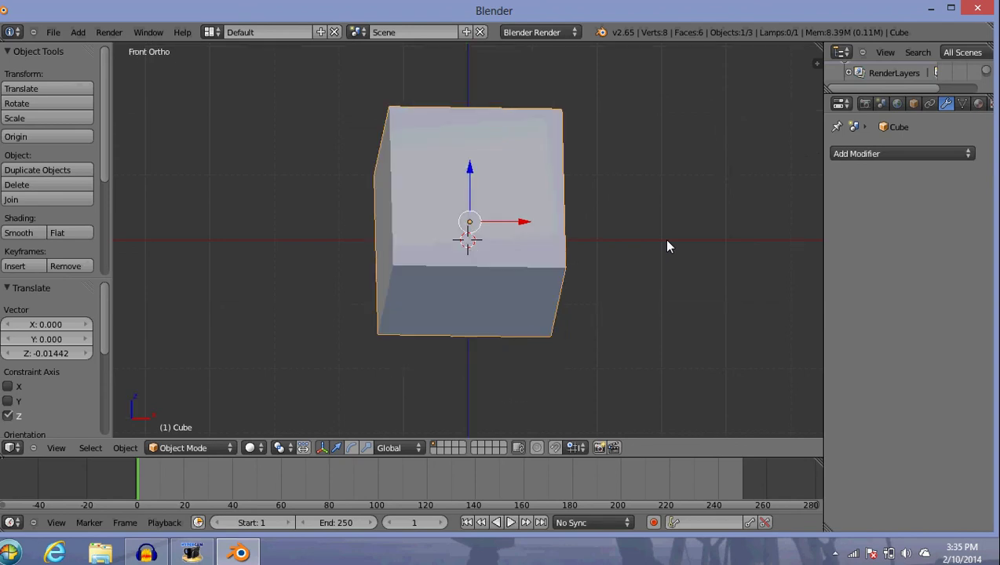
pyautogui.press('KP_3')
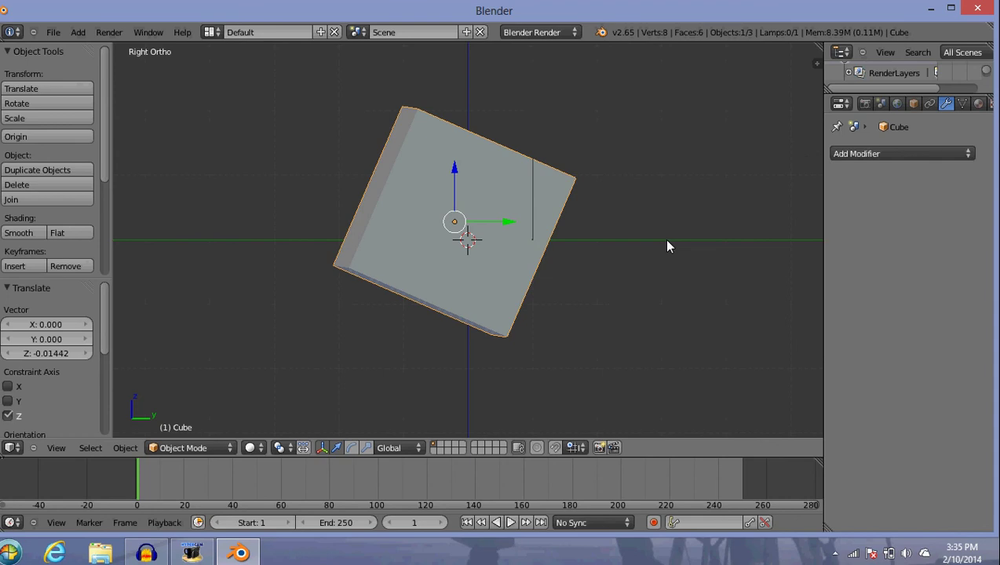
# Orbit around the cube in orthographic projection and return the viewport to the top view
pyautogui.moveTo(648, 280); pyautogui.dragTo(626, 301, button='middle')
pyautogui.moveTo(604, 254); pyautogui.dragTo(556, 297, button='middle')
pyautogui.press('KP_7')
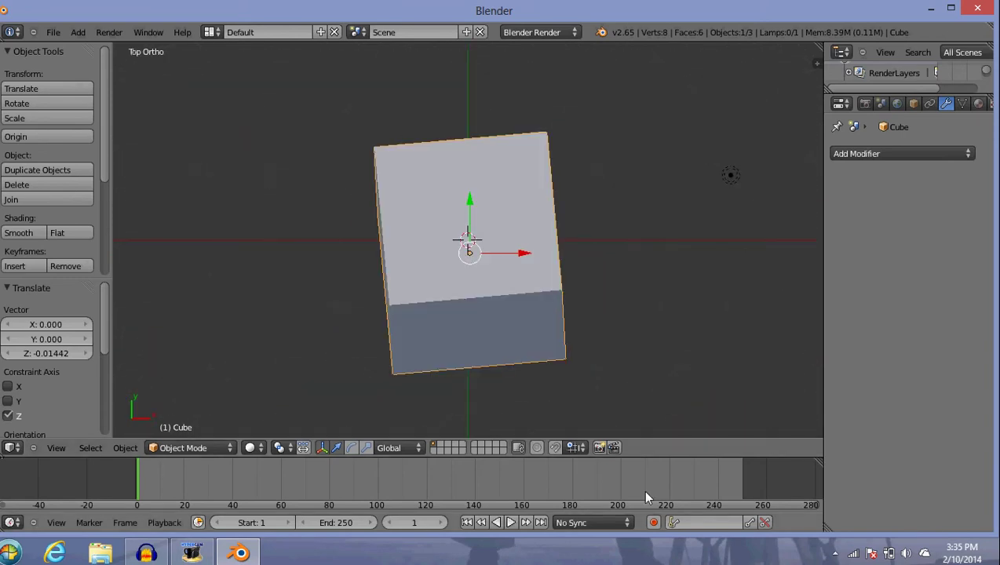
pyautogui.moveTo(557, 303); pyautogui.dragTo(544, 179, button='middle')
pyautogui.moveTo(524, 216); pyautogui.dragTo(542, 253, button='middle')
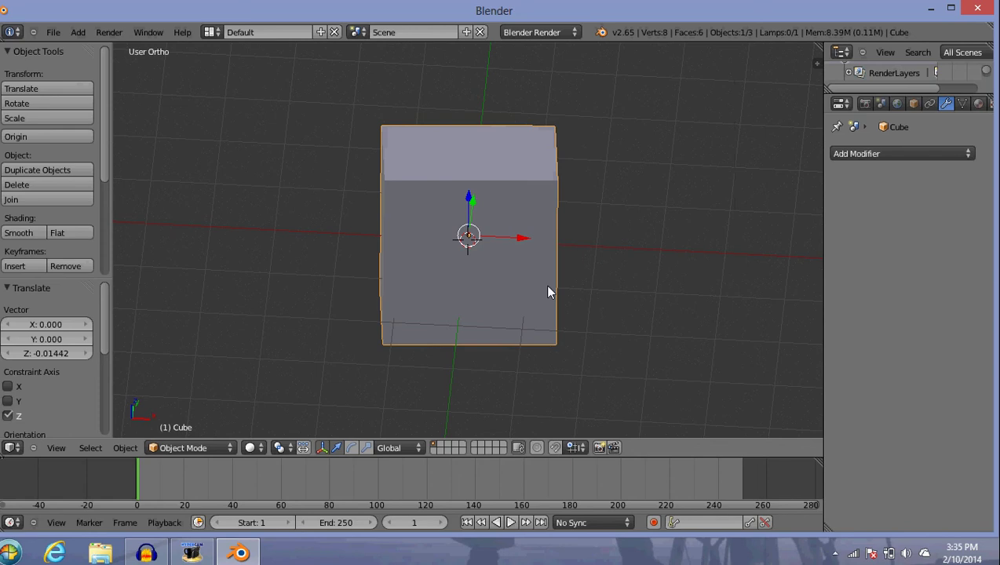
pyautogui.press('KP_7')
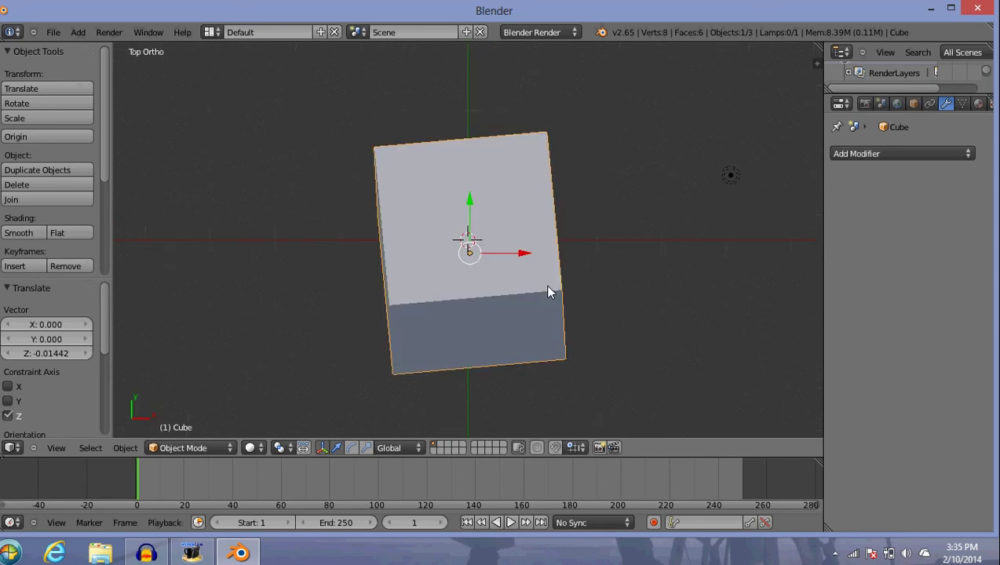
# Switch the viewport to perspective projection and examine the cube in the right and front views, orbiting it vertically in increments
pyautogui.press('KP_5')
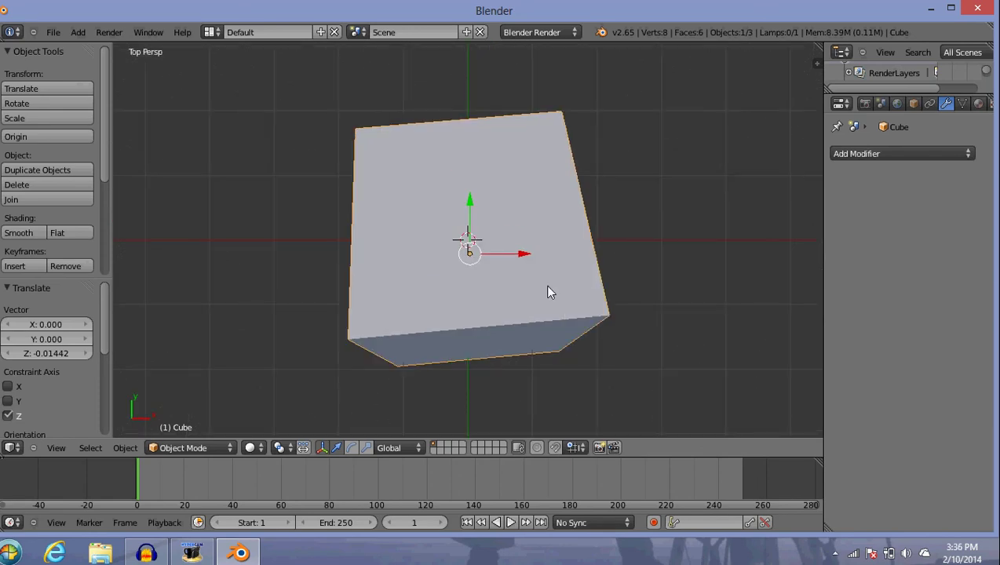
pyautogui.press('KP_3')
pyautogui.press('KP_1')
pyautogui.press('KP_8')
pyautogui.press('KP_8')
pyautogui.press('KP_8')
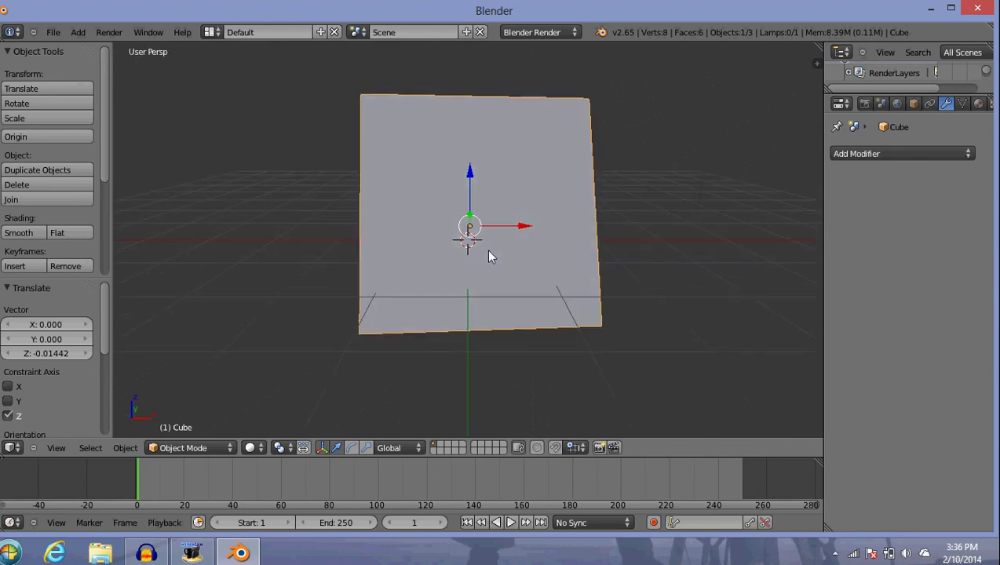
# Orbit the perspective view freely to examine the cube from angles above the grid
pyautogui.moveTo(480, 291); pyautogui.dragTo(463, 306, button='middle')
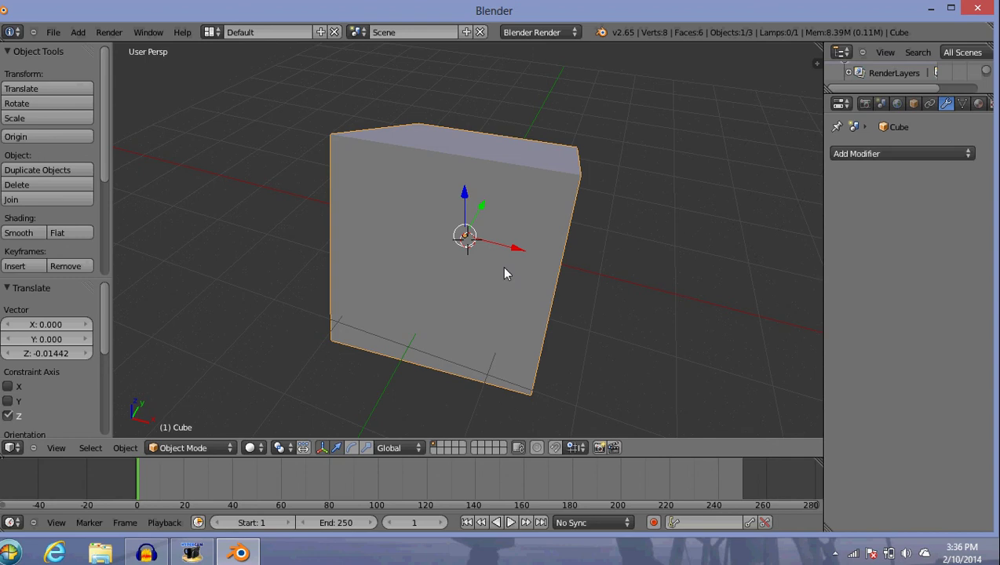
pyautogui.moveTo(517, 255)
pyautogui.mouseDown(button='middle')
pyautogui.moveTo(600, 273)
pyautogui.moveTo(640, 262)
pyautogui.moveTo(622, 271)
pyautogui.moveTo(505, 272)
pyautogui.moveTo(505, 261)
pyautogui.mouseUp(button='middle')
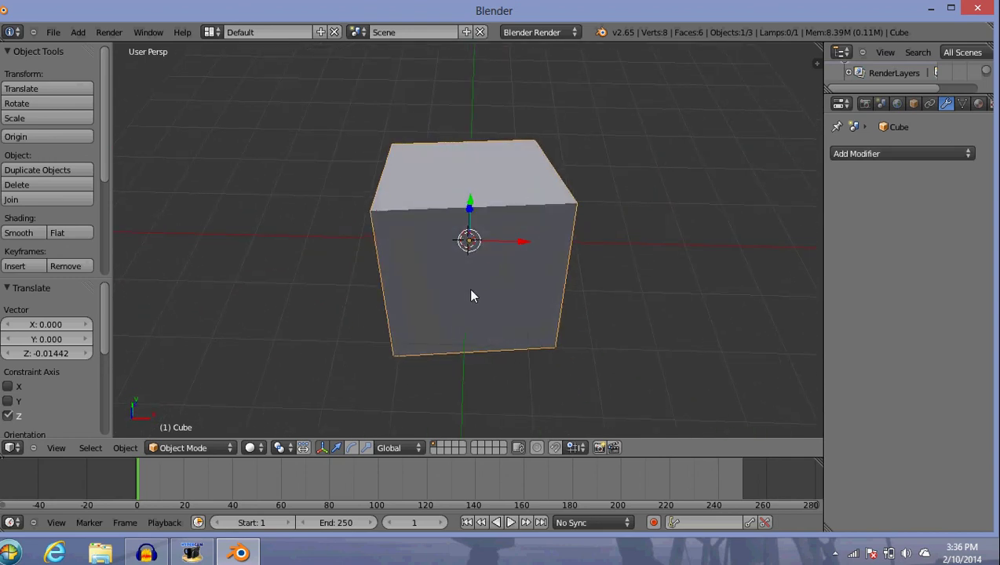